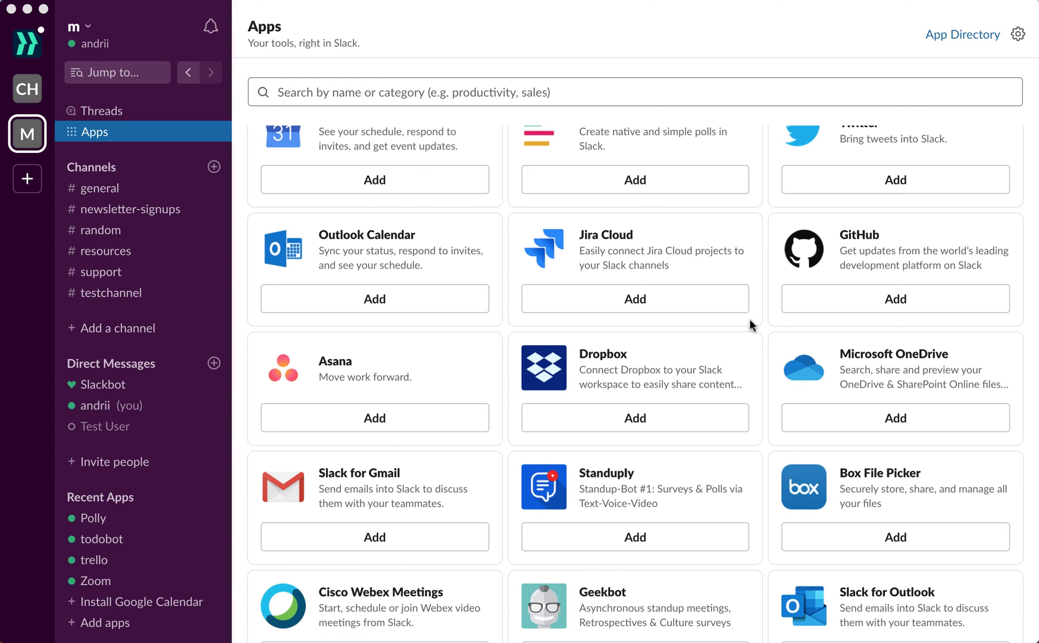
- Search the available apps for "gmail" and open the page for adding Slack for Gmail
{"action": "scroll", "coordinate": [502, 454], "scroll_direction": "down", "scroll_amount": 2}
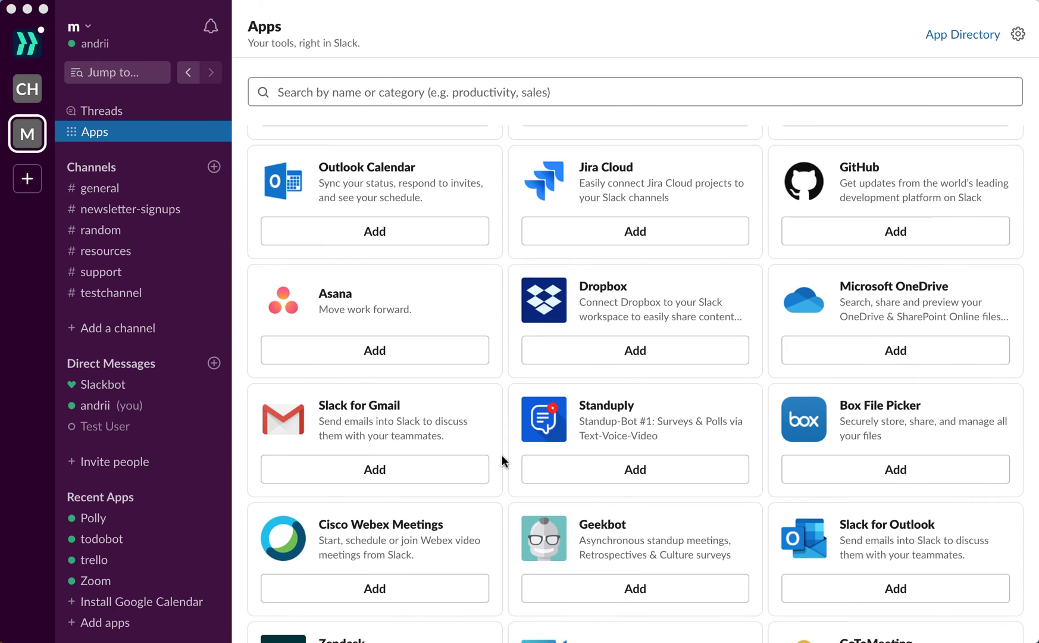
{"action": "scroll", "coordinate": [502, 455], "scroll_direction": "up", "scroll_amount": 2}
{"action": "scroll", "coordinate": [159, 243], "scroll_direction": "down", "scroll_amount": 1}
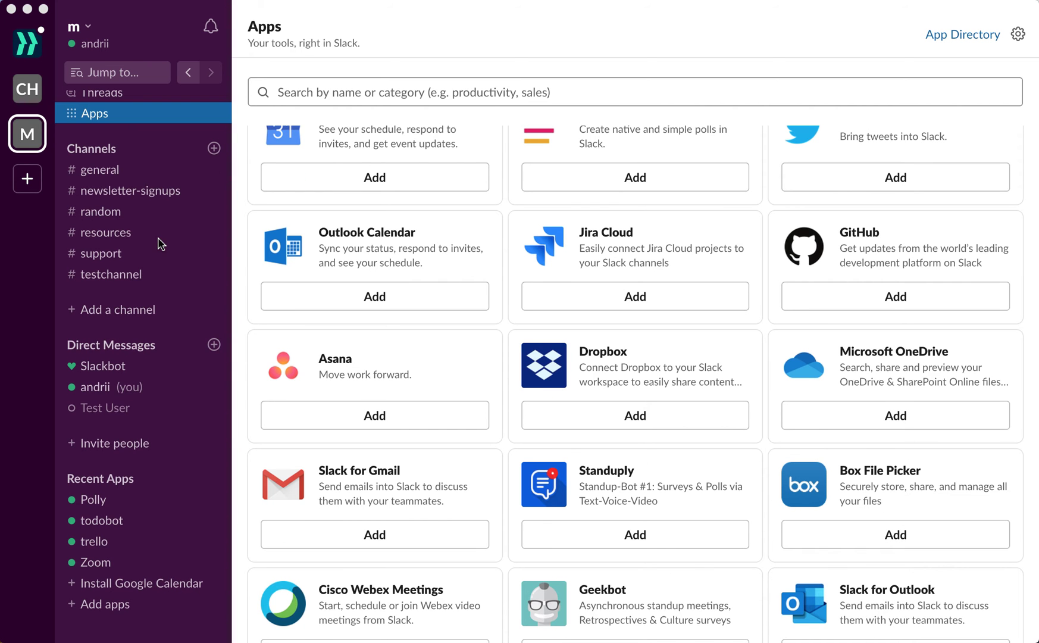
{"action": "scroll", "coordinate": [134, 451], "scroll_direction": "up", "scroll_amount": 1}
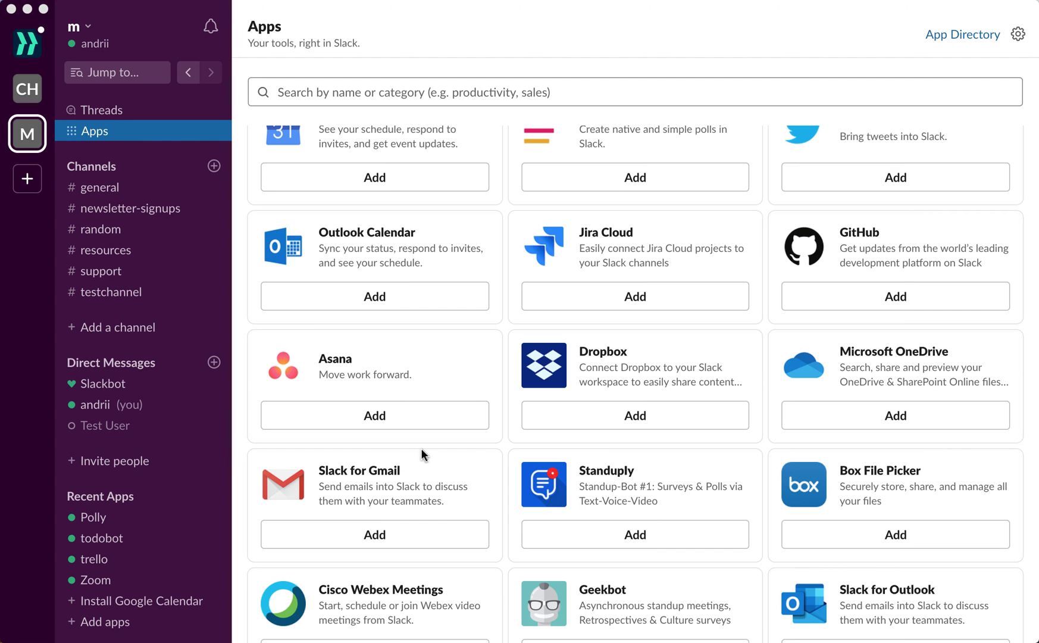
{"action": "scroll", "coordinate": [605, 442], "scroll_direction": "up", "scroll_amount": 5}
{"action": "scroll", "coordinate": [606, 440], "scroll_direction": "down", "scroll_amount": 4}
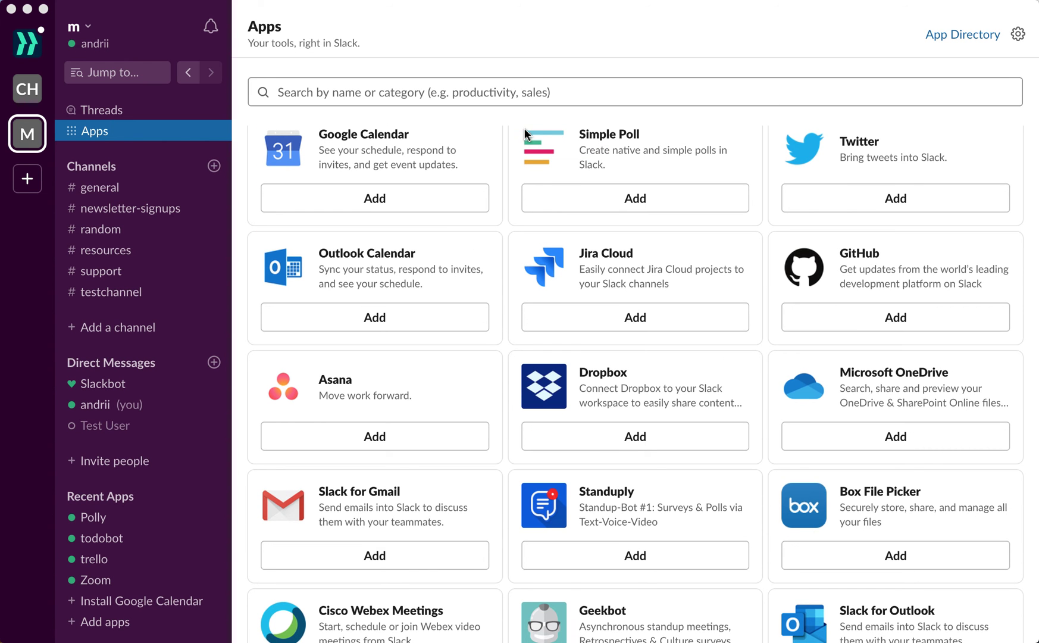
{"action": "left_click", "coordinate": [518, 94]}
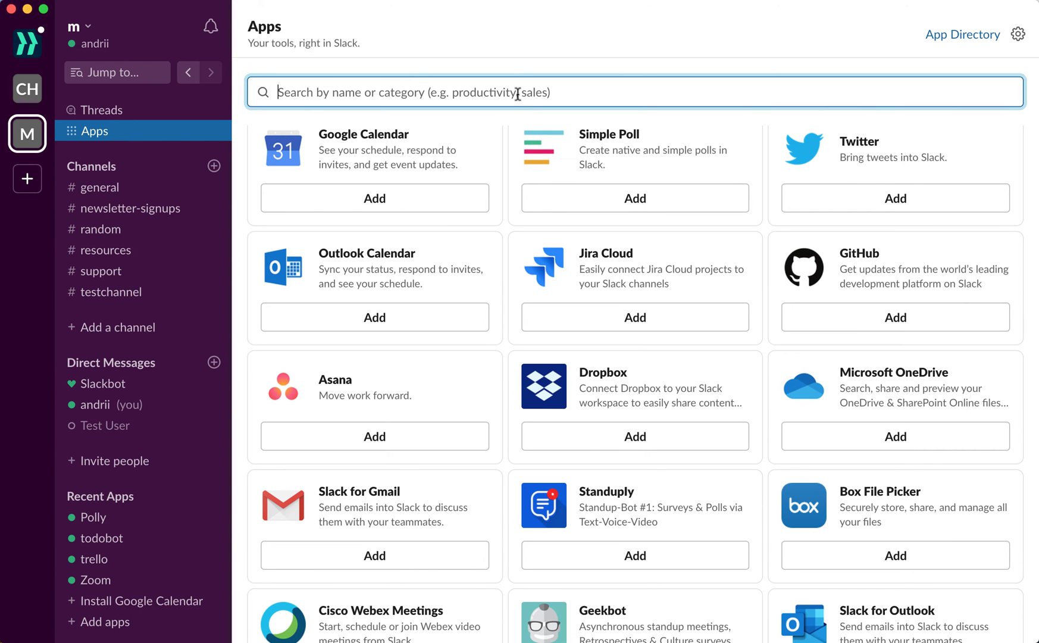
{"action": "type", "text": "gmail"}
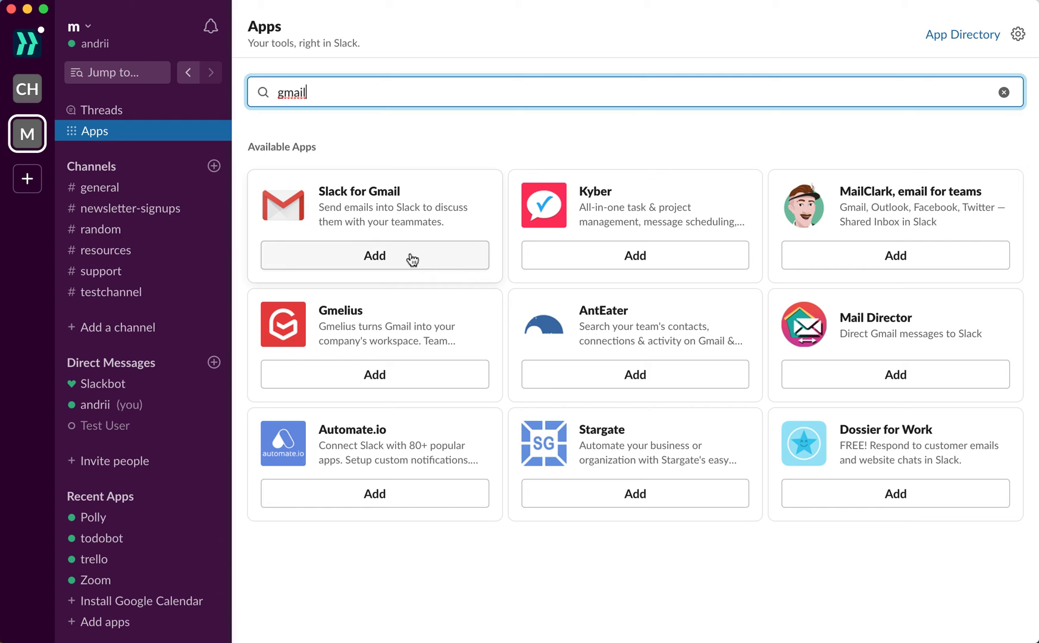
{"action": "left_click", "coordinate": [413, 261]}
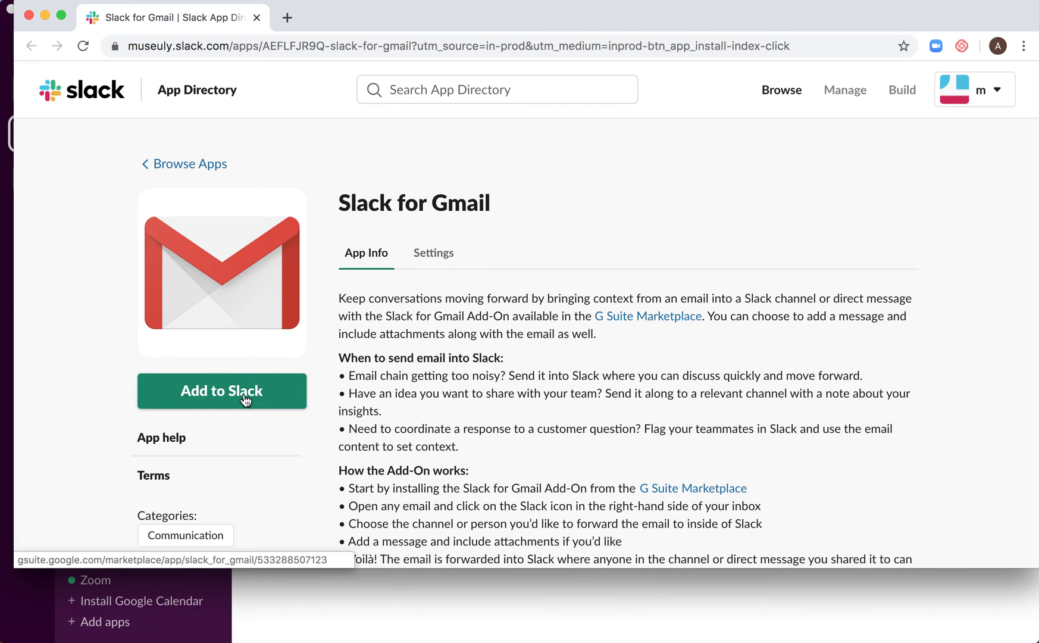
- Review the Slack for Gmail description and start adding the app to Slack
{"action": "scroll", "coordinate": [456, 411], "scroll_direction": "down", "scroll_amount": 3}
{"action": "scroll", "coordinate": [456, 415], "scroll_direction": "down", "scroll_amount": 10}
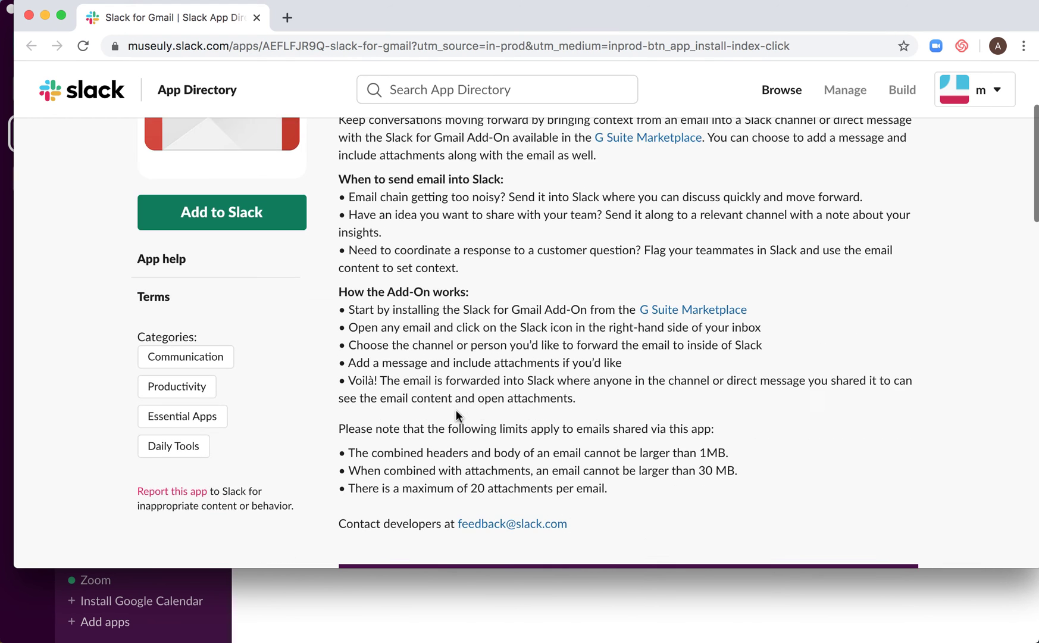
{"action": "scroll", "coordinate": [456, 409], "scroll_direction": "down", "scroll_amount": 8}
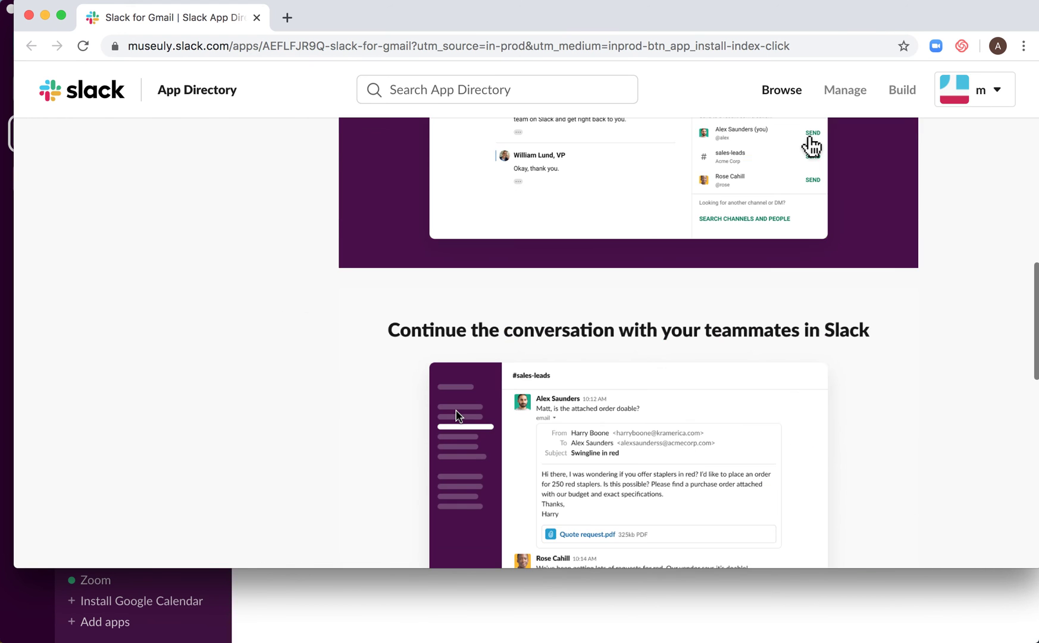
{"action": "scroll", "coordinate": [457, 409], "scroll_direction": "down", "scroll_amount": 10}
{"action": "scroll", "coordinate": [456, 409], "scroll_direction": "up", "scroll_amount": 16}
{"action": "scroll", "coordinate": [456, 415], "scroll_direction": "up", "scroll_amount": 15}
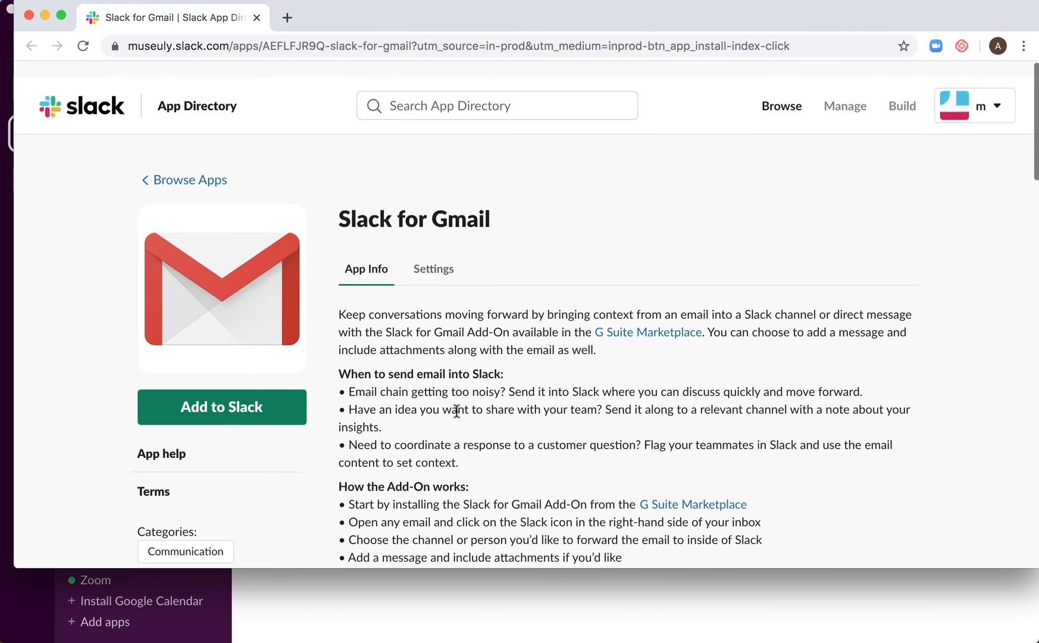
{"action": "left_click", "coordinate": [212, 396]}
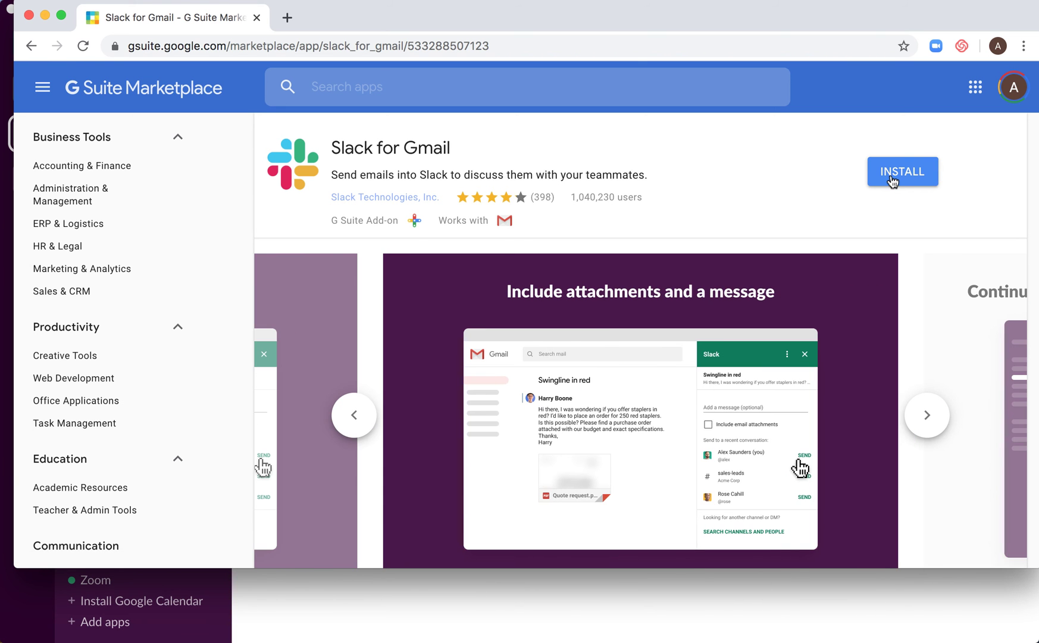
- Install Slack for Gmail from the G Suite Marketplace, choosing the Google account and allowing Slack the requested access
{"action": "left_click", "coordinate": [892, 180]}
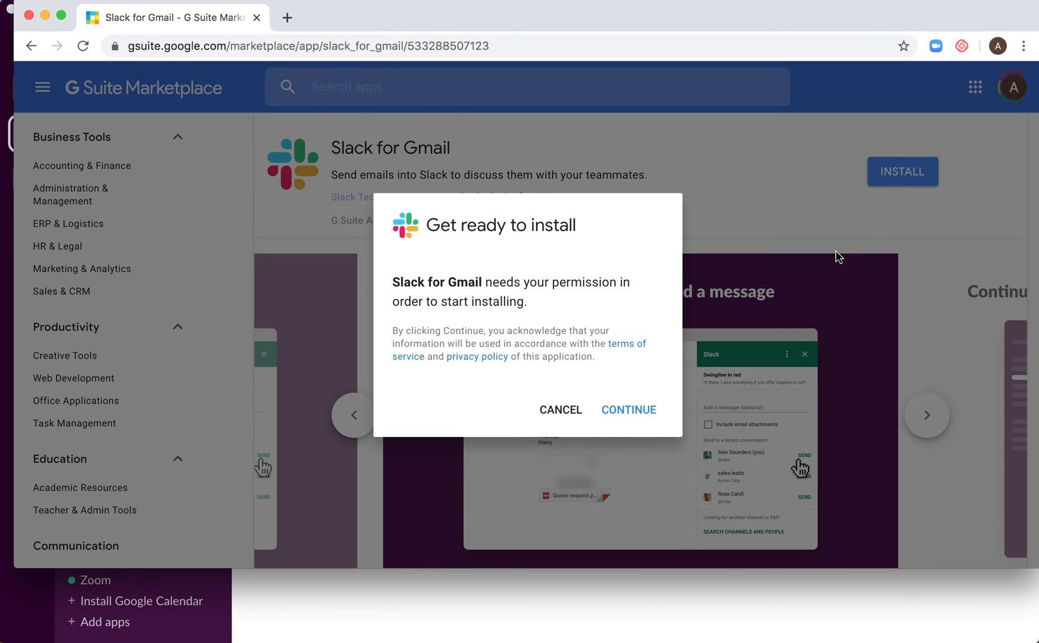
{"action": "left_click", "coordinate": [621, 410]}
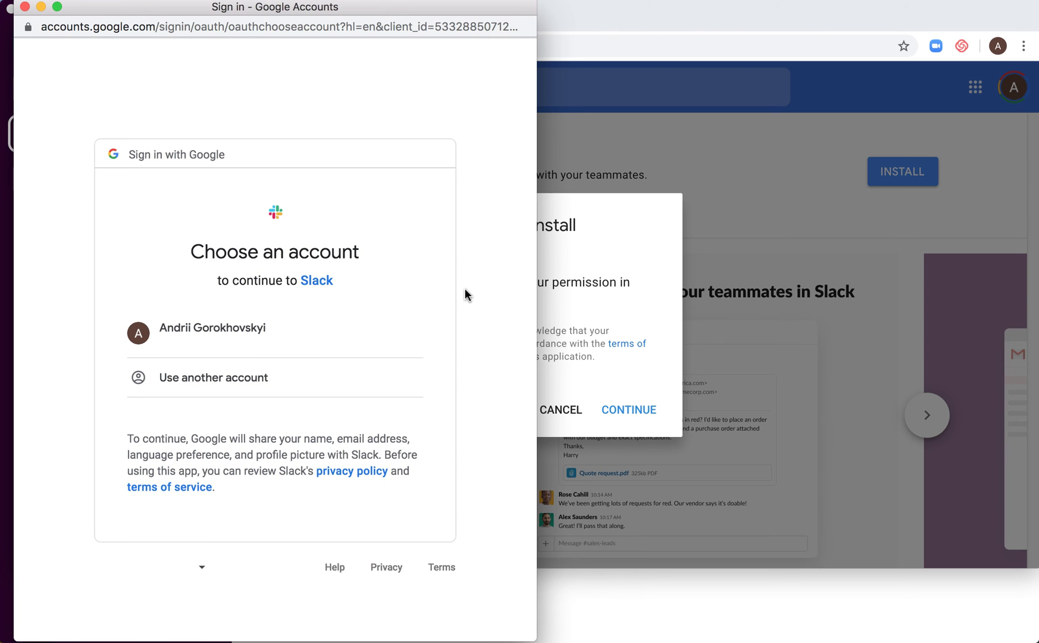
{"action": "left_click", "coordinate": [323, 345]}
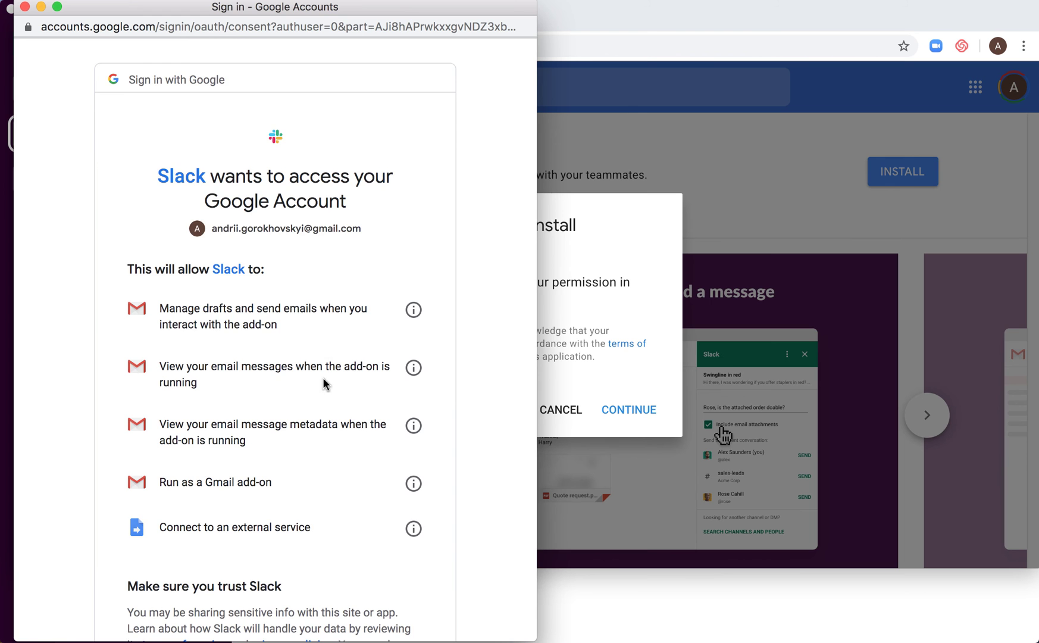
{"action": "scroll", "coordinate": [326, 384], "scroll_direction": "down", "scroll_amount": 3}
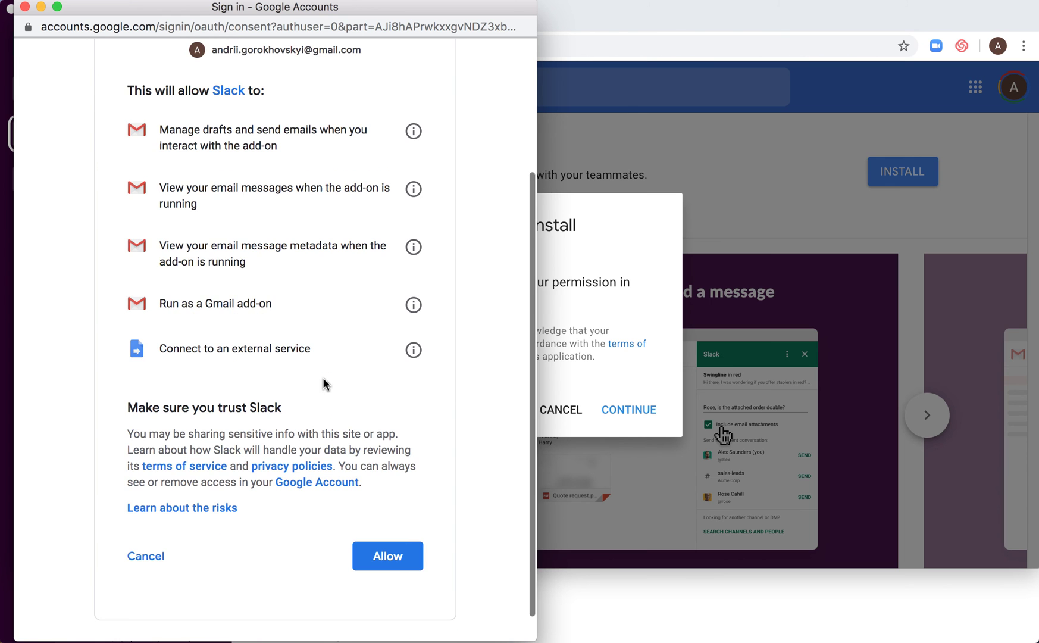
{"action": "left_click", "coordinate": [388, 556]}
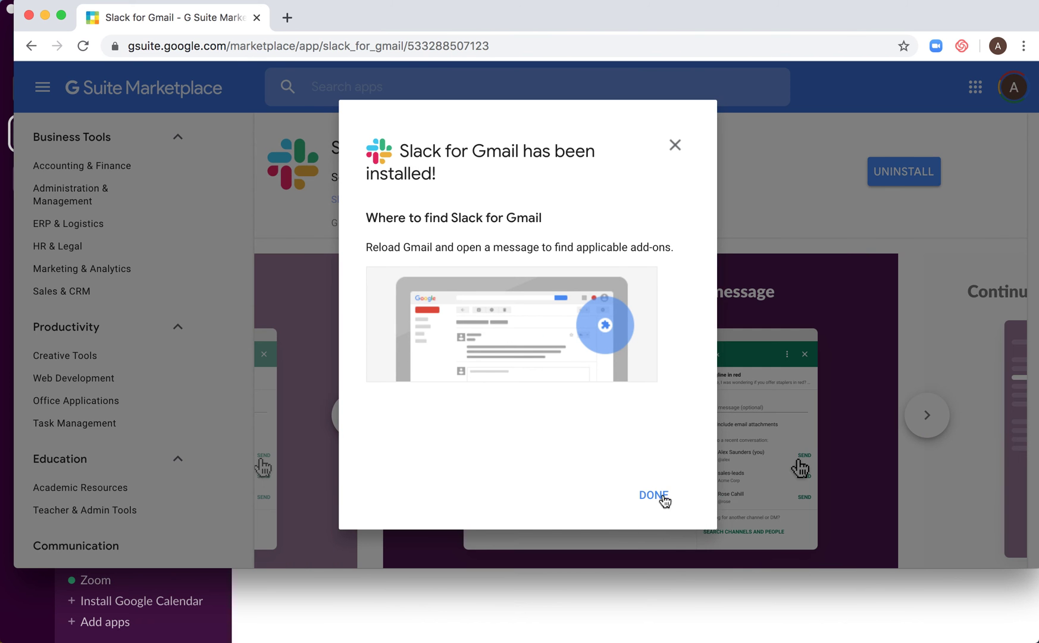
{"action": "left_click", "coordinate": [657, 500]}
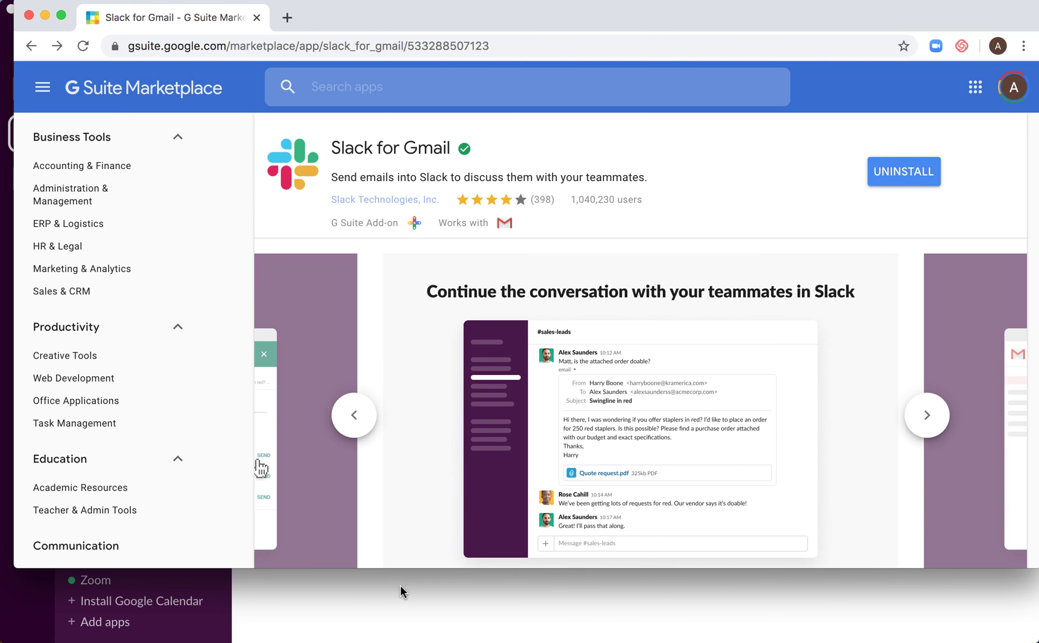
- Open the Slack add-on for an email in Gmail and allow it to access the m workspace
{"action": "left_click", "coordinate": [400, 586]}
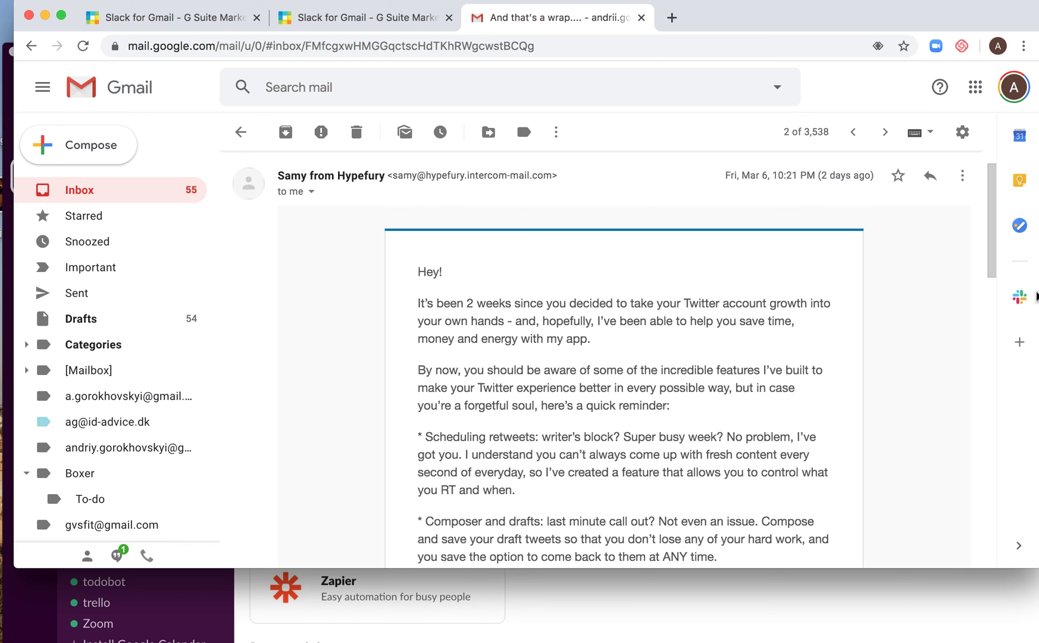
{"action": "left_click", "coordinate": [1020, 300]}
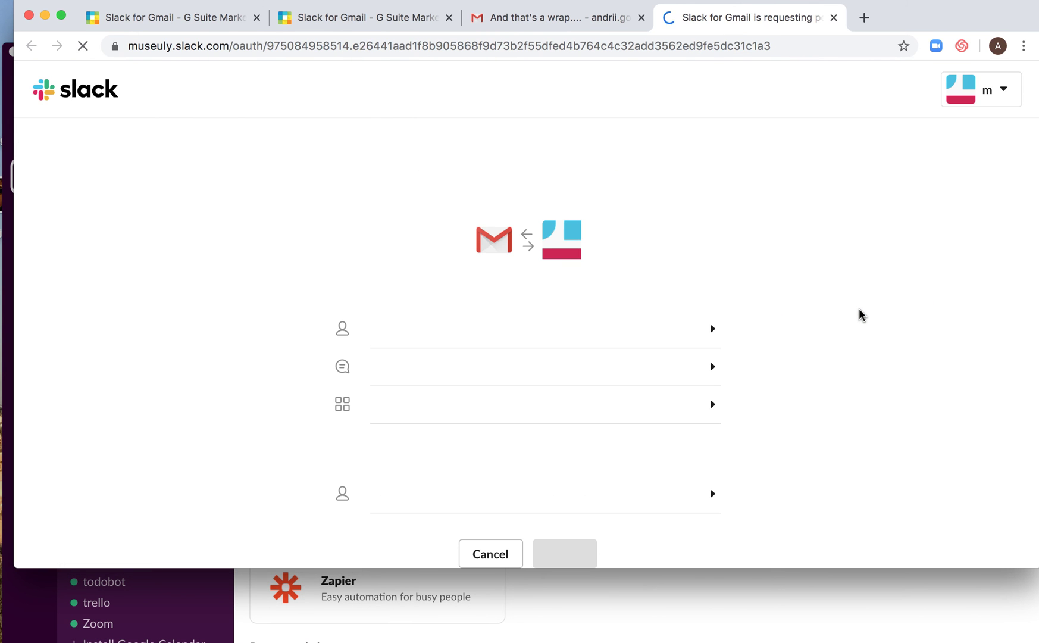
{"action": "scroll", "coordinate": [710, 329], "scroll_direction": "down", "scroll_amount": 2}
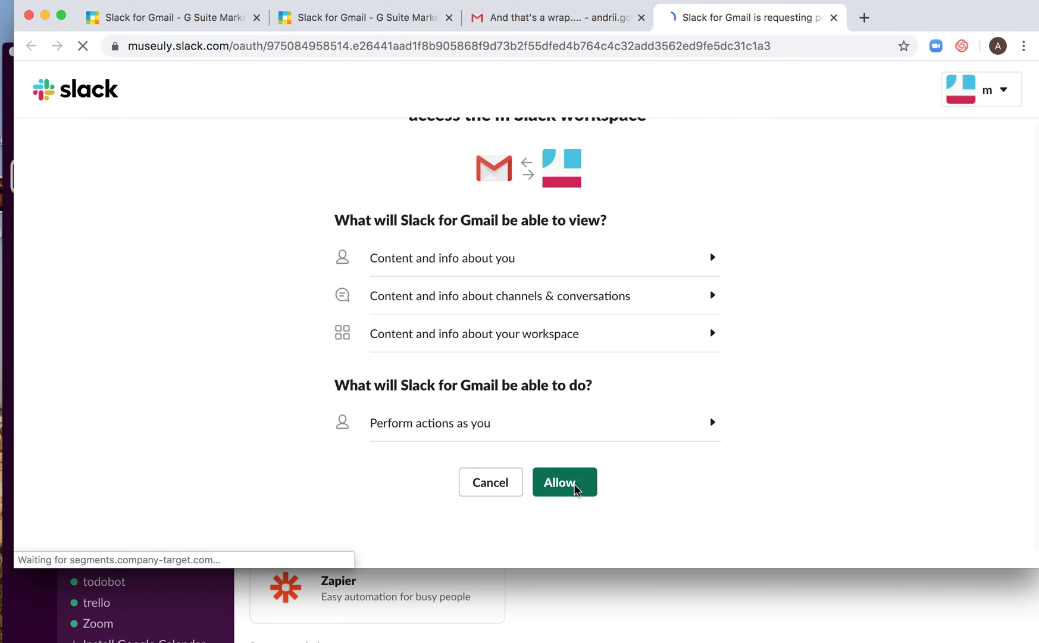
{"action": "left_click", "coordinate": [576, 488]}
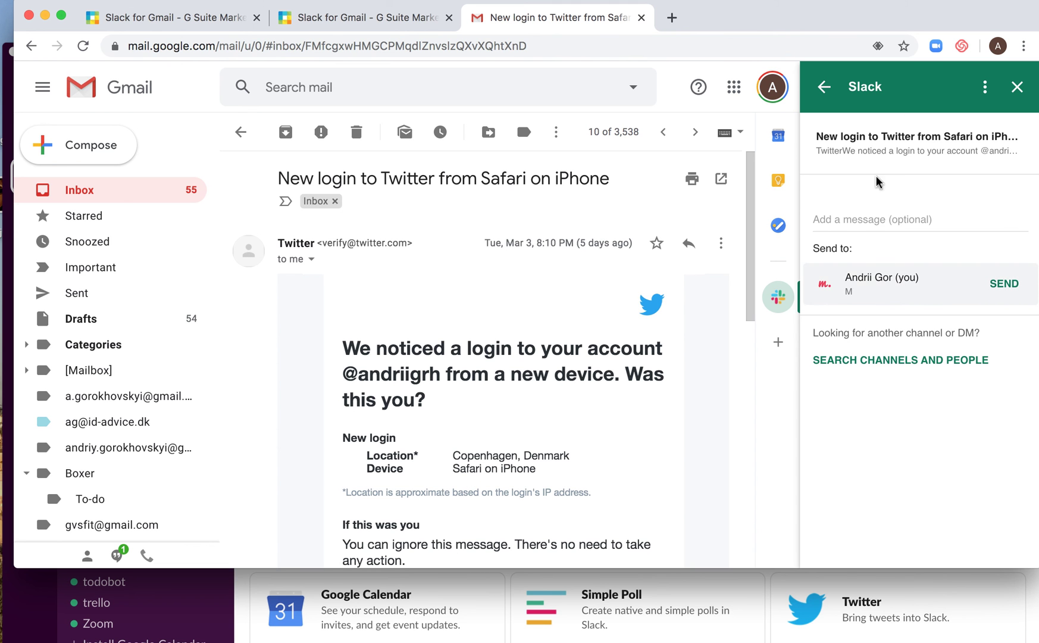
- Send the Twitter new-login email to your own direct messages in workspace M with the message "test"
{"action": "left_click", "coordinate": [865, 217]}
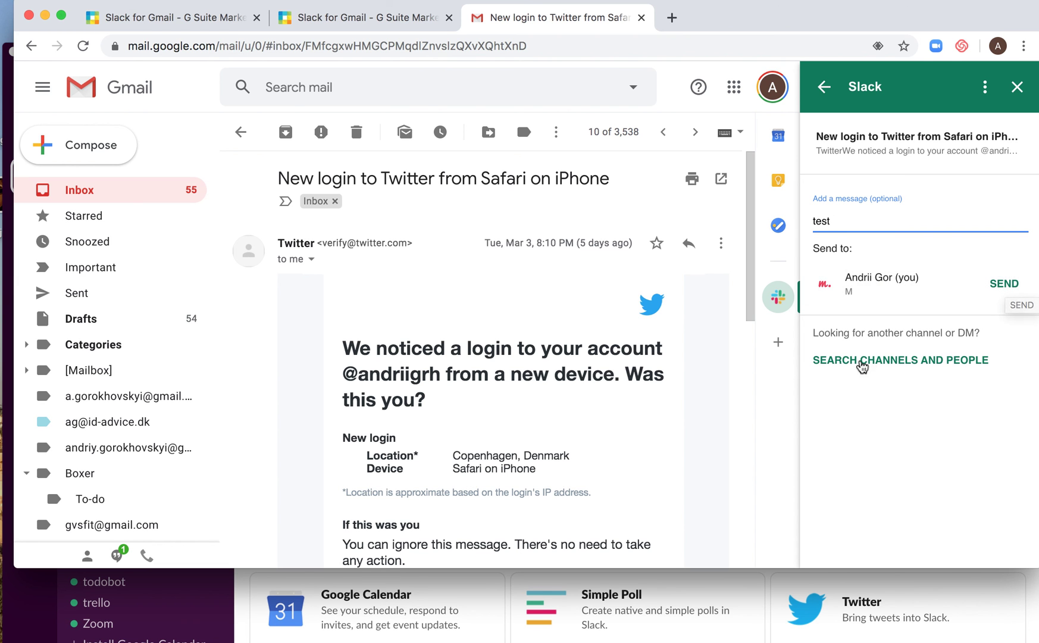
{"action": "left_click", "coordinate": [857, 360]}
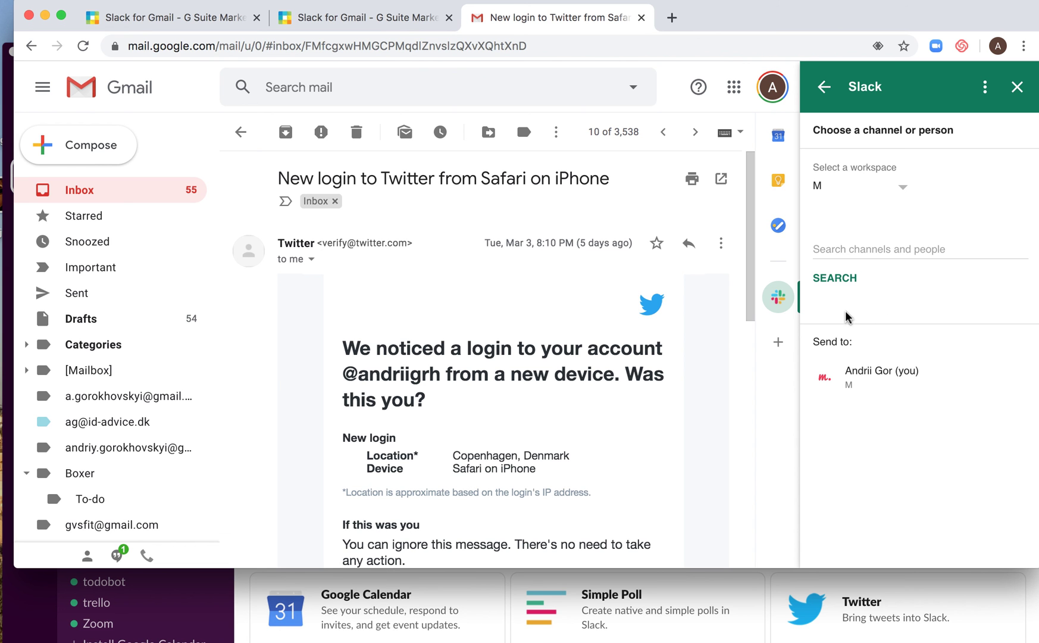
{"action": "left_click", "coordinate": [842, 280]}
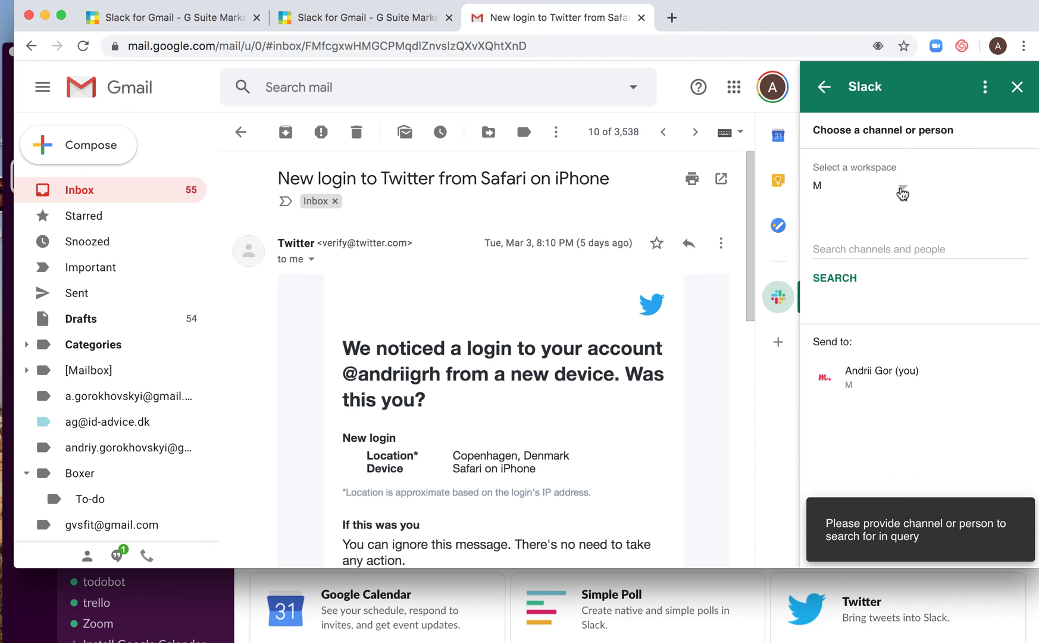
{"action": "left_click", "coordinate": [903, 193]}
{"action": "left_click", "coordinate": [954, 192]}
{"action": "left_click", "coordinate": [849, 379]}
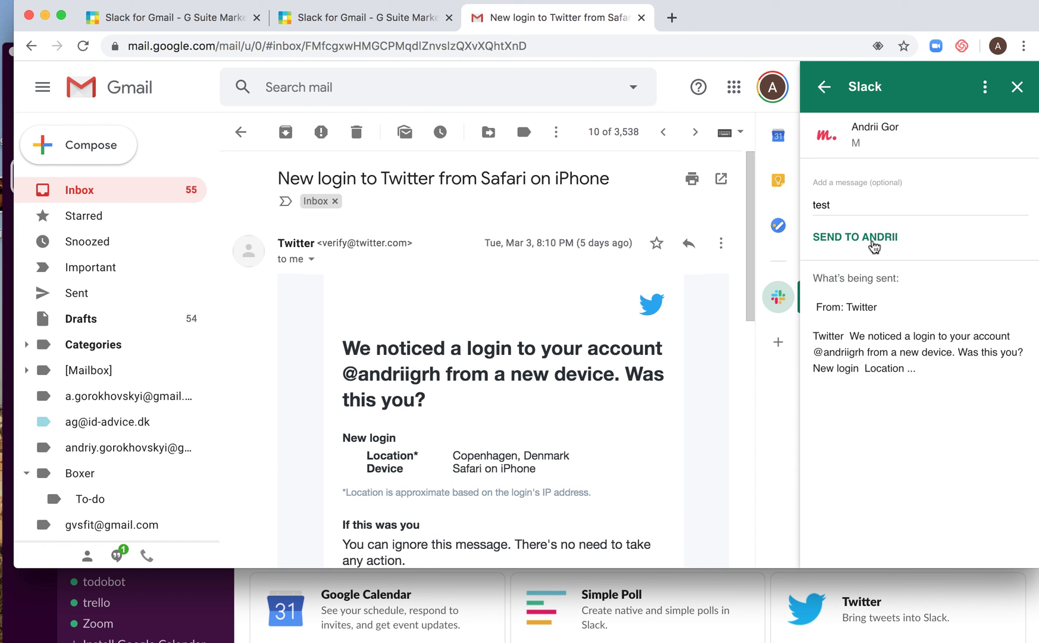
{"action": "left_click", "coordinate": [873, 238]}
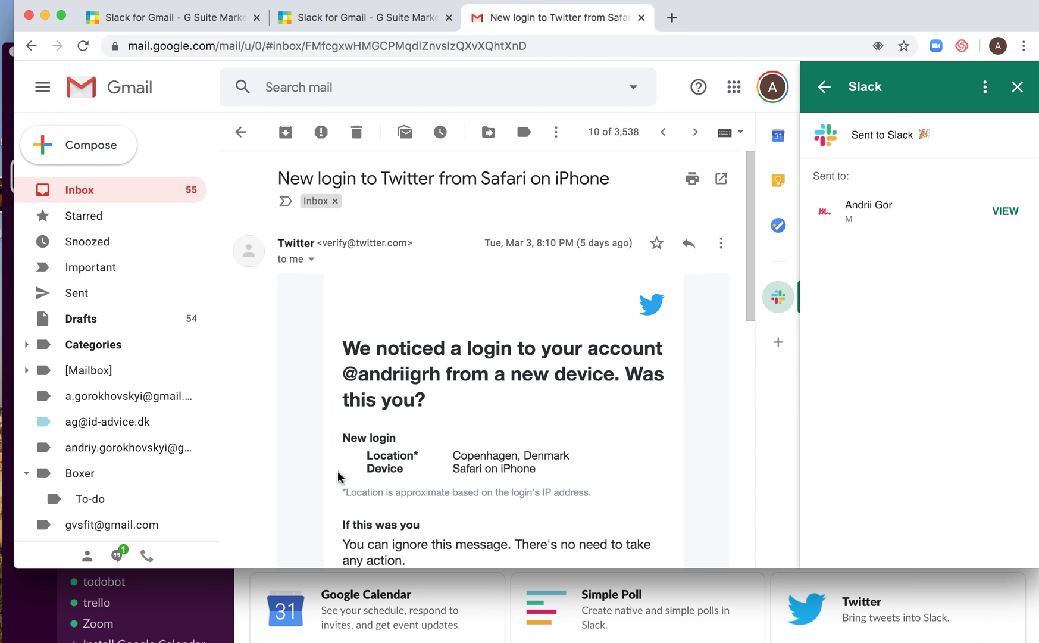
- View the sent email in the Slack direct message, expand it inline and examine its contents
{"action": "left_click", "coordinate": [998, 213]}
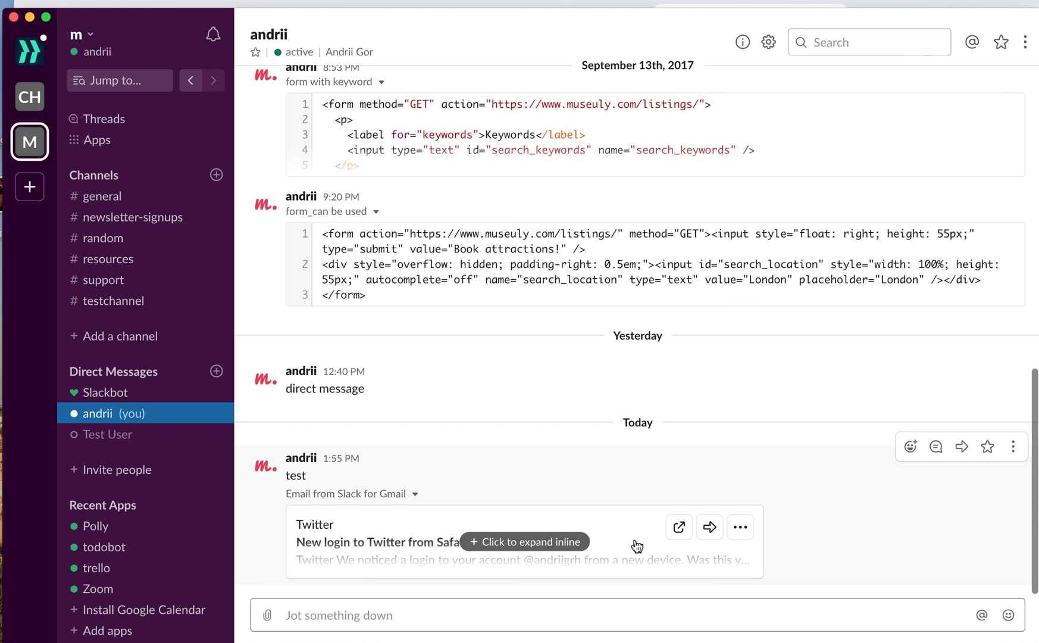
{"action": "left_click", "coordinate": [526, 544]}
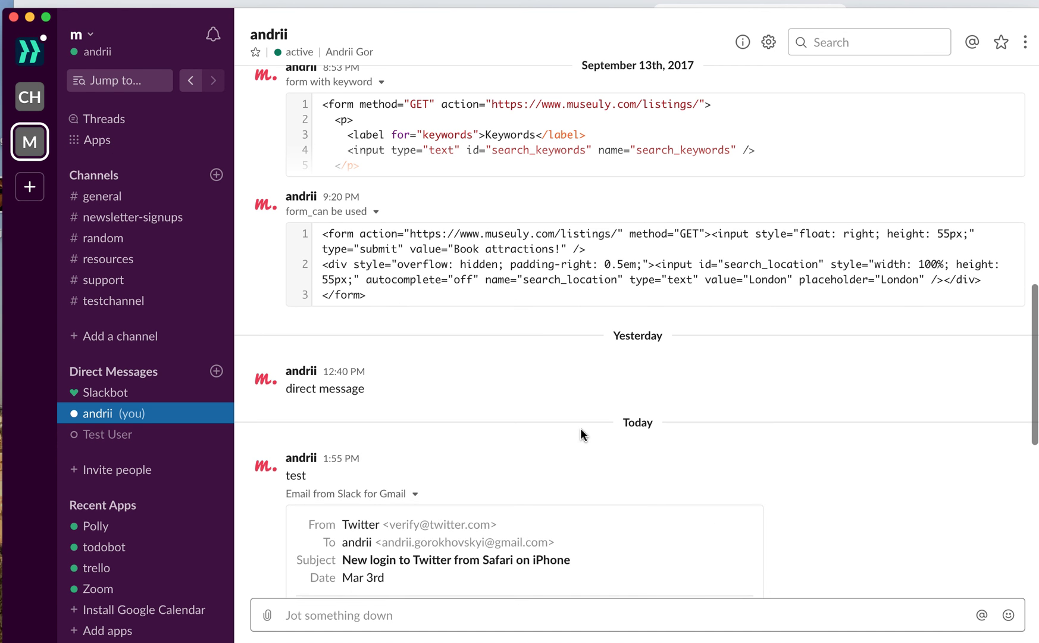
{"action": "scroll", "coordinate": [580, 430], "scroll_direction": "down", "scroll_amount": 5}
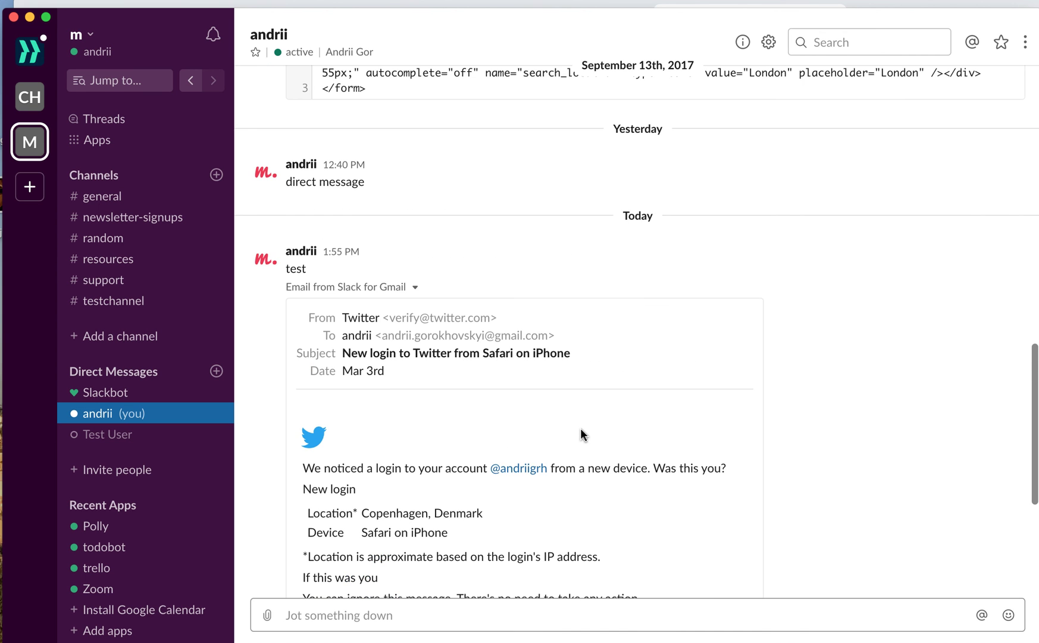
{"action": "scroll", "coordinate": [580, 434], "scroll_direction": "up", "scroll_amount": 4}
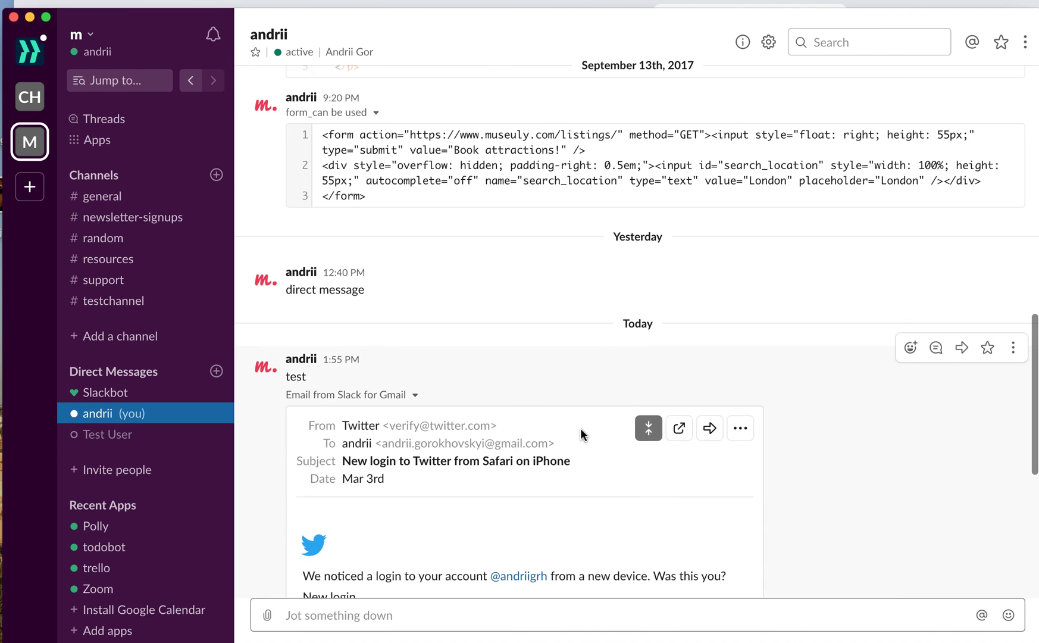
{"action": "scroll", "coordinate": [580, 429], "scroll_direction": "up", "scroll_amount": 1}
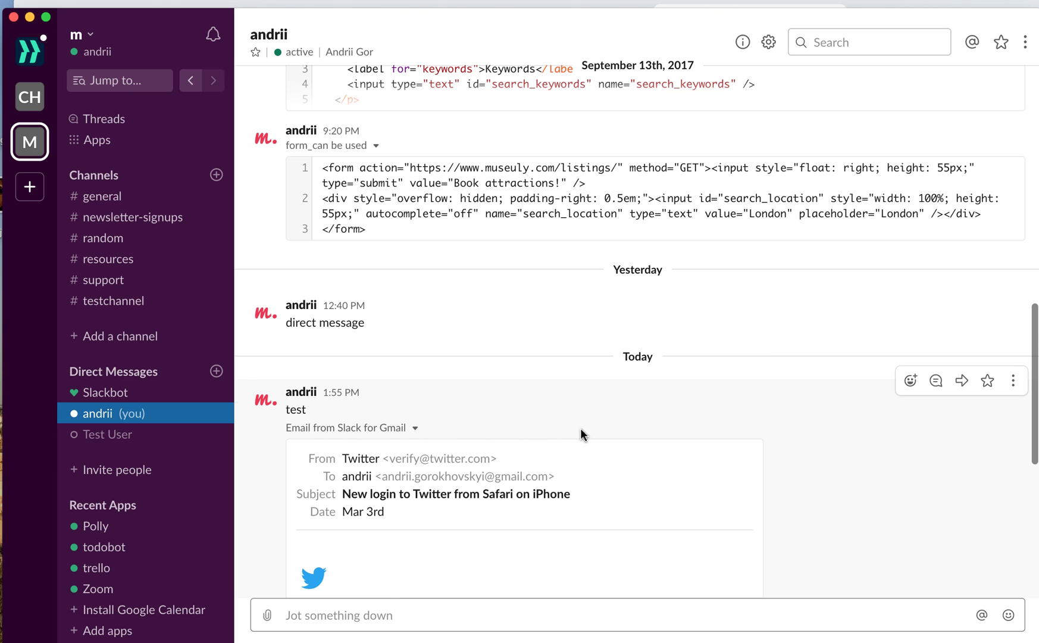